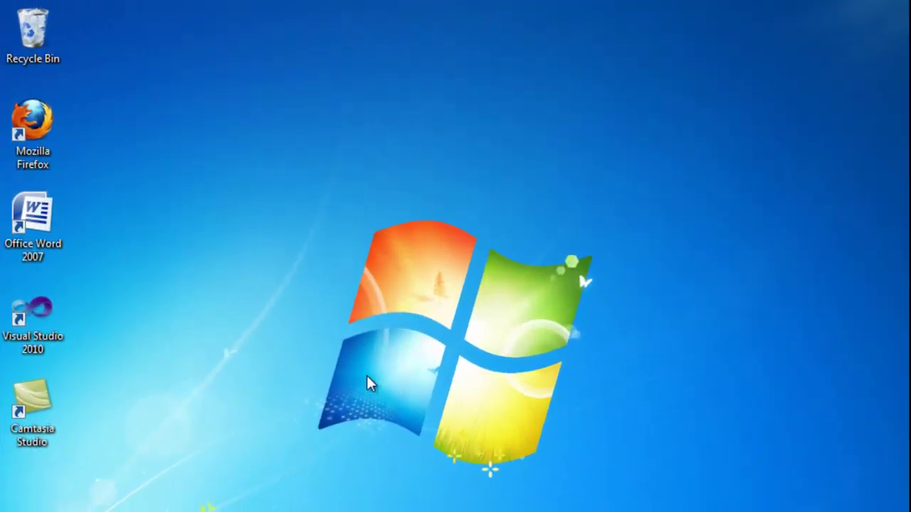
Step: Start Firefox and search Google for 'safehouse explorer'
double_click(32, 122)
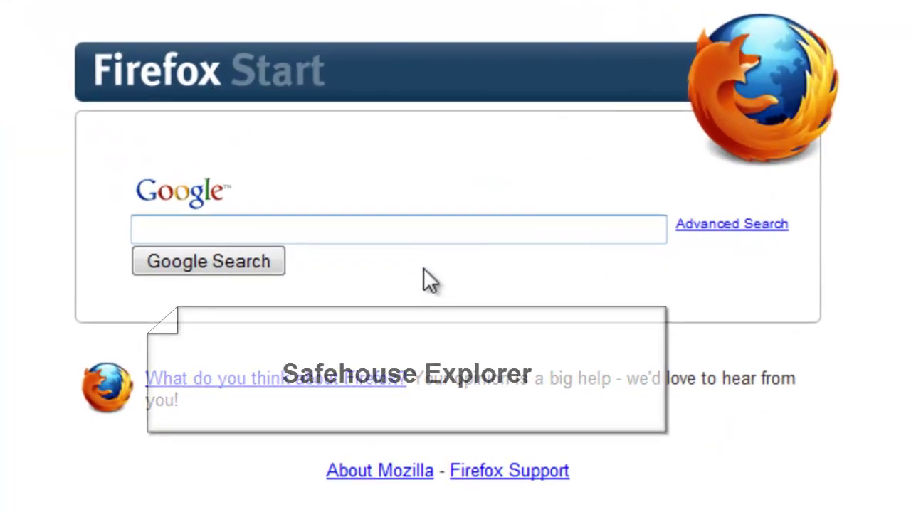
text(safeh)
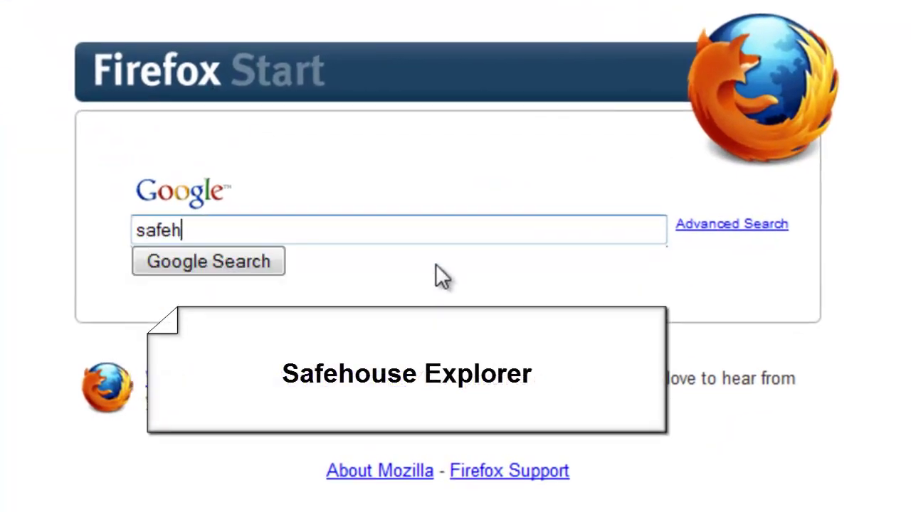
text(ouse ex)
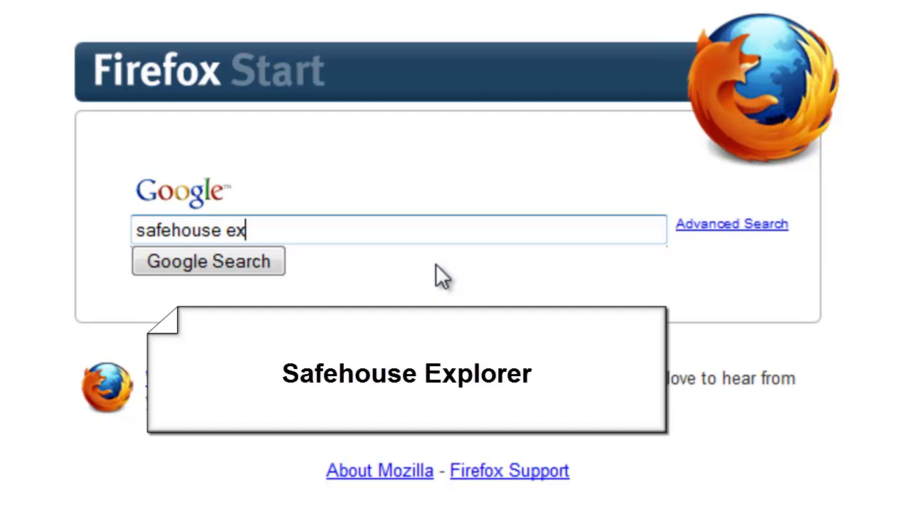
text(plorer)
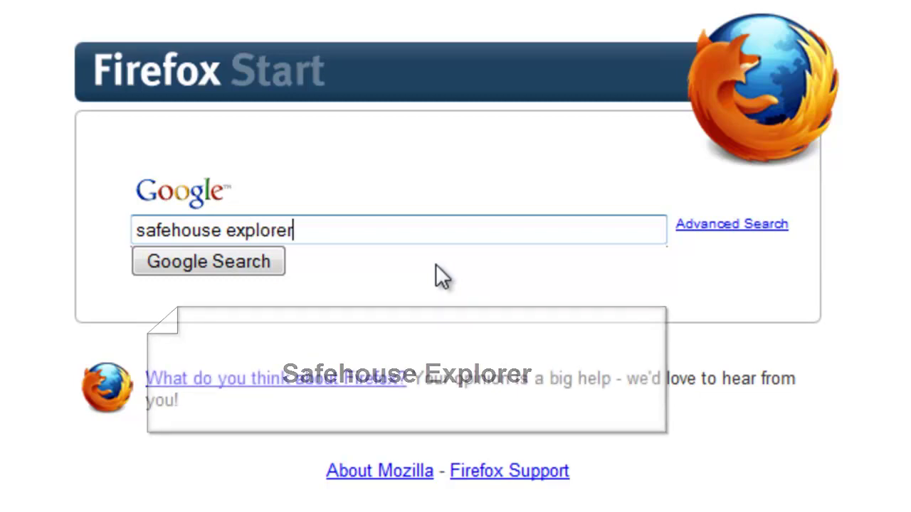
key(Return)
Step: Download SafeHouseExplorerSetup.exe from the free SafeHouse Explorer page and save it to disk
click(402, 132)
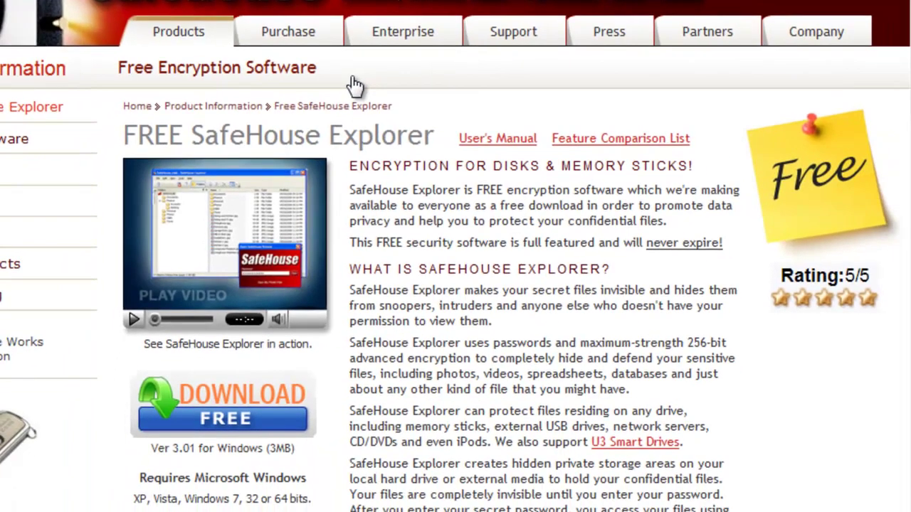
click(269, 422)
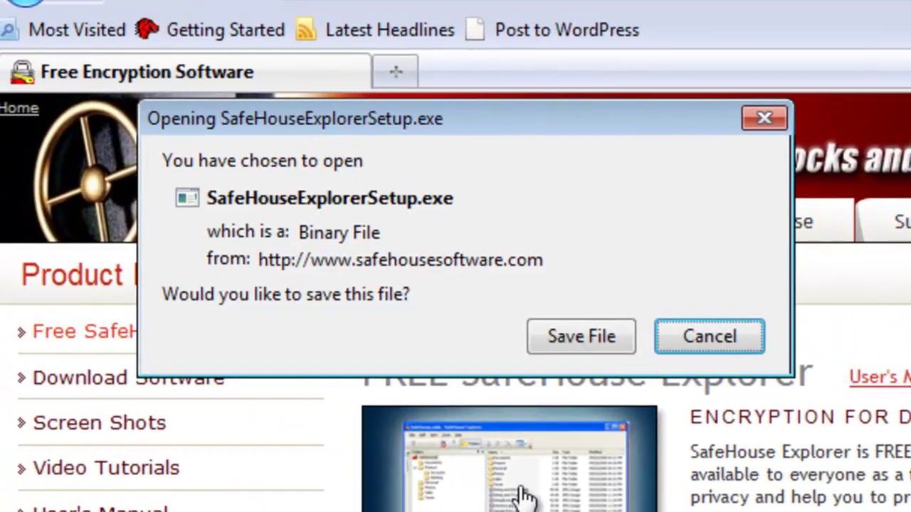
click(574, 339)
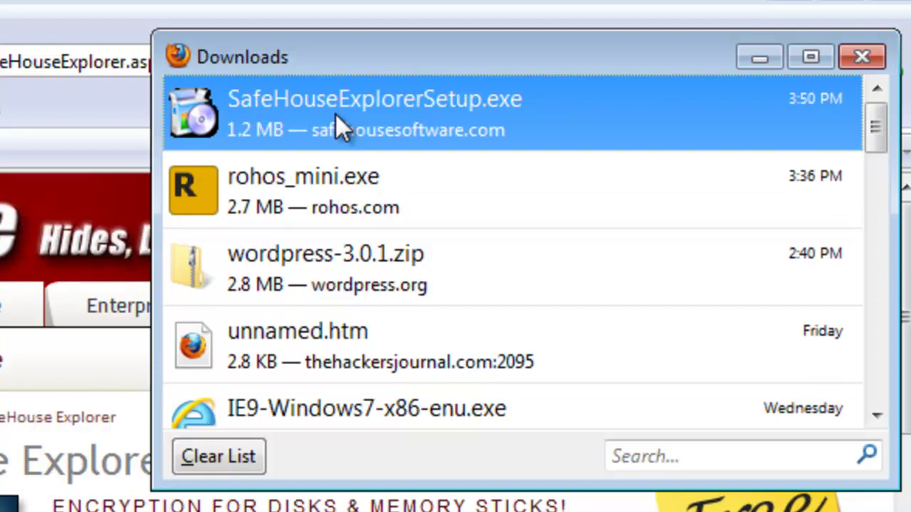
Step: Install SafeHouse Explorer v3.01 with the license accepted, then exit setup to launch the program
double_click(335, 114)
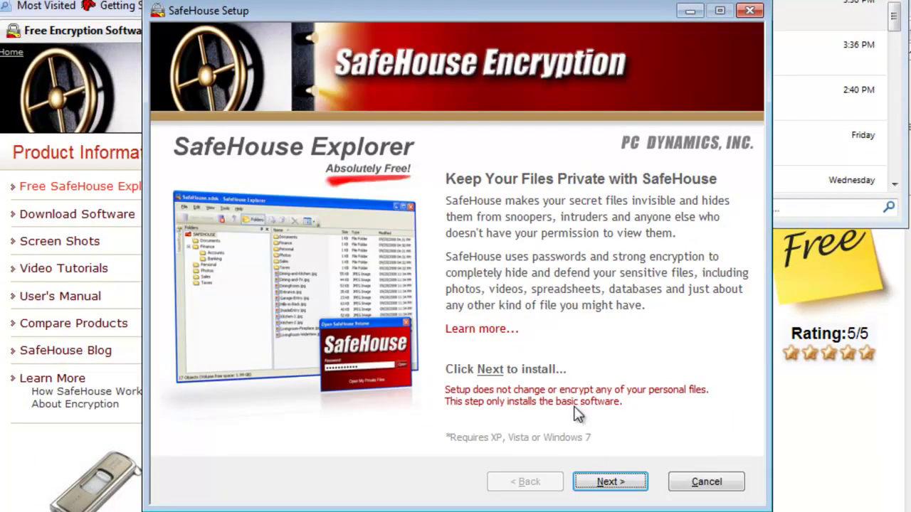
click(603, 483)
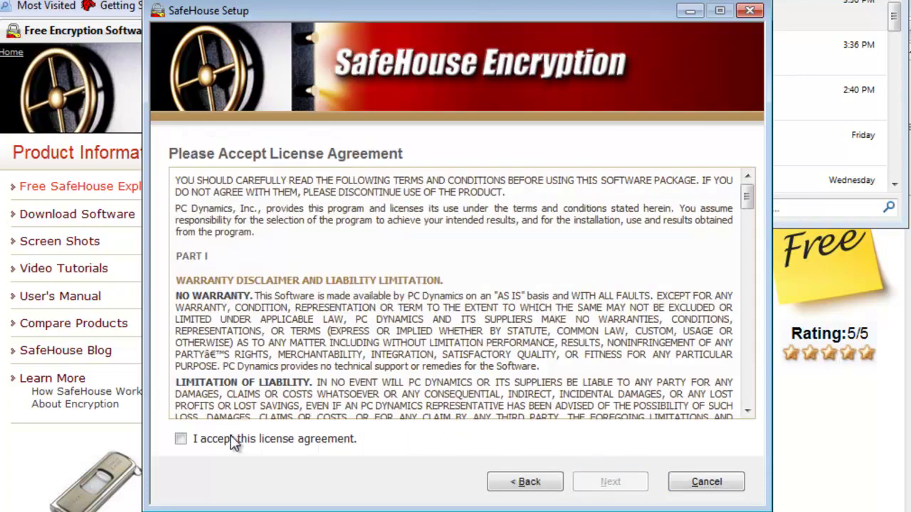
click(180, 439)
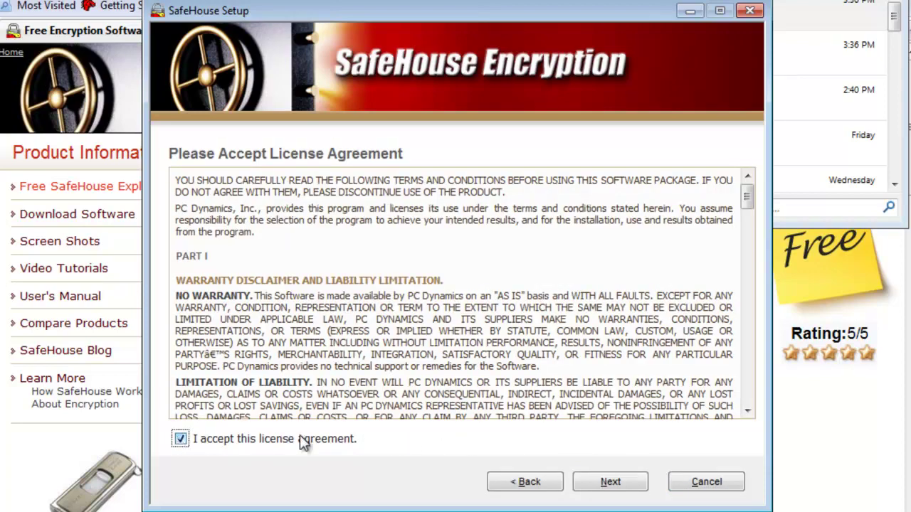
click(589, 483)
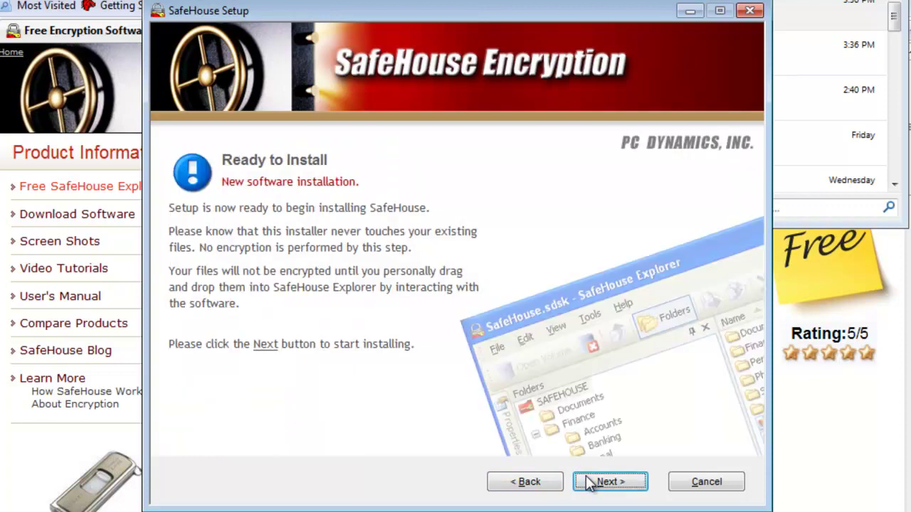
click(589, 483)
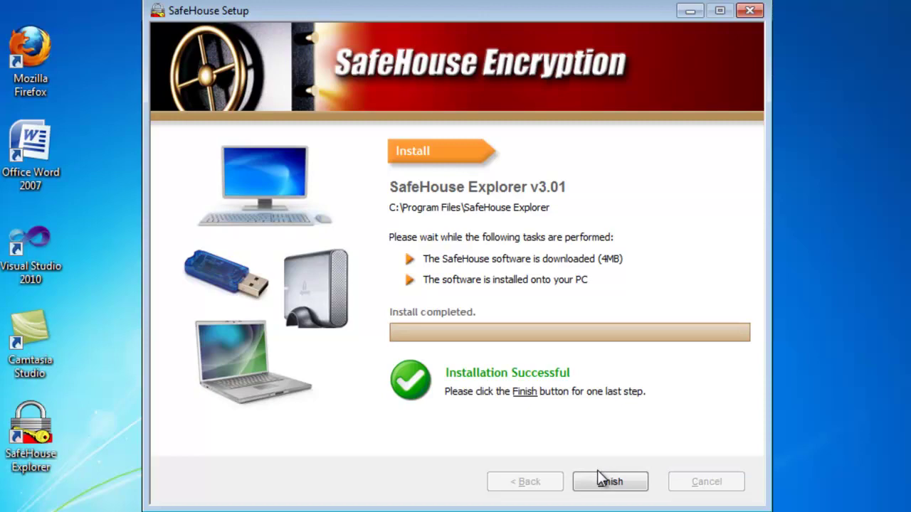
click(604, 484)
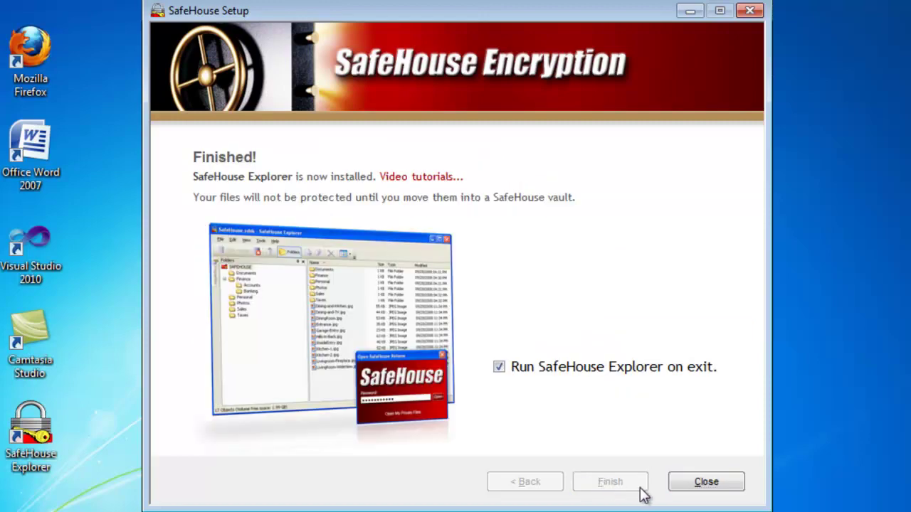
click(693, 487)
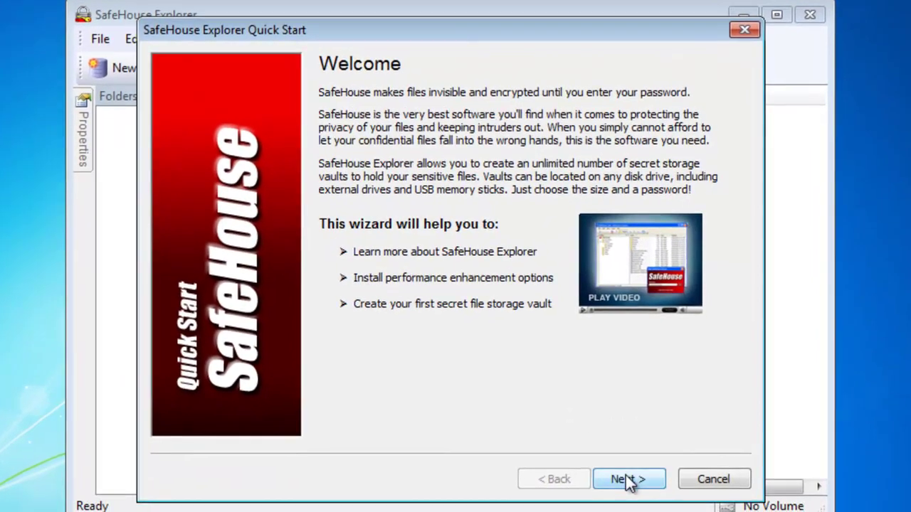
Step: Advance the Quick Start wizard through its welcome and performance pages
click(637, 494)
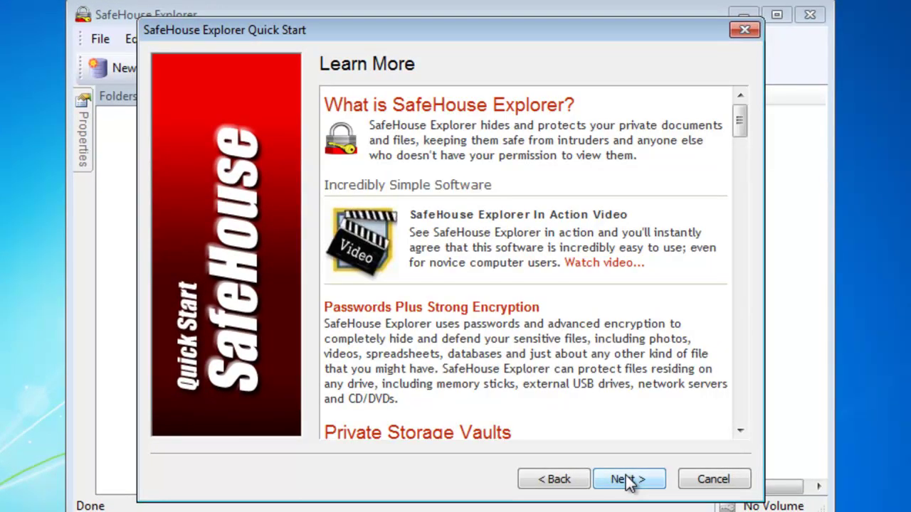
click(629, 482)
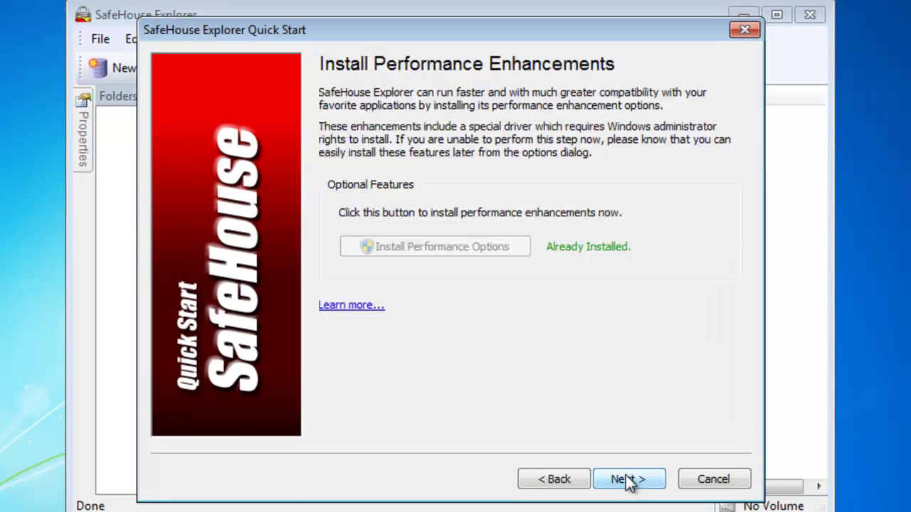
click(629, 481)
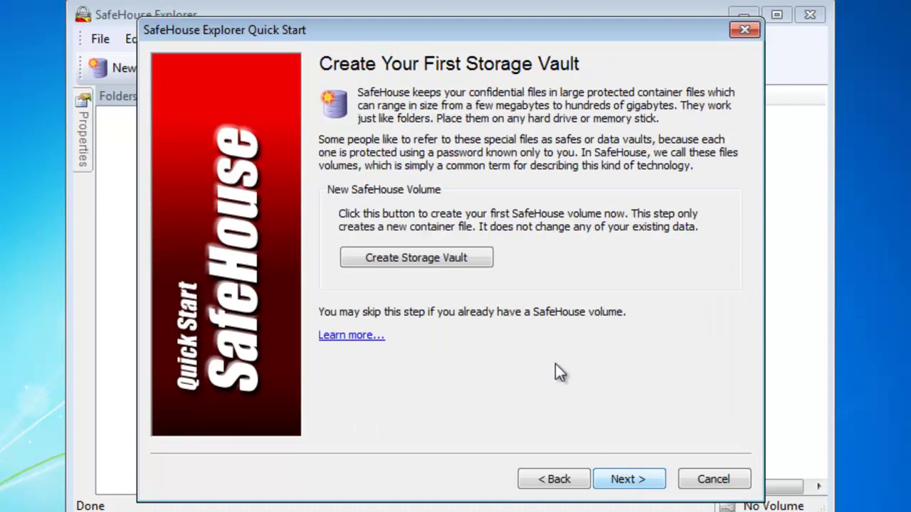
Step: Start a new storage vault saved as SafeHouse.sdsk in the root of USB drive G:
click(467, 260)
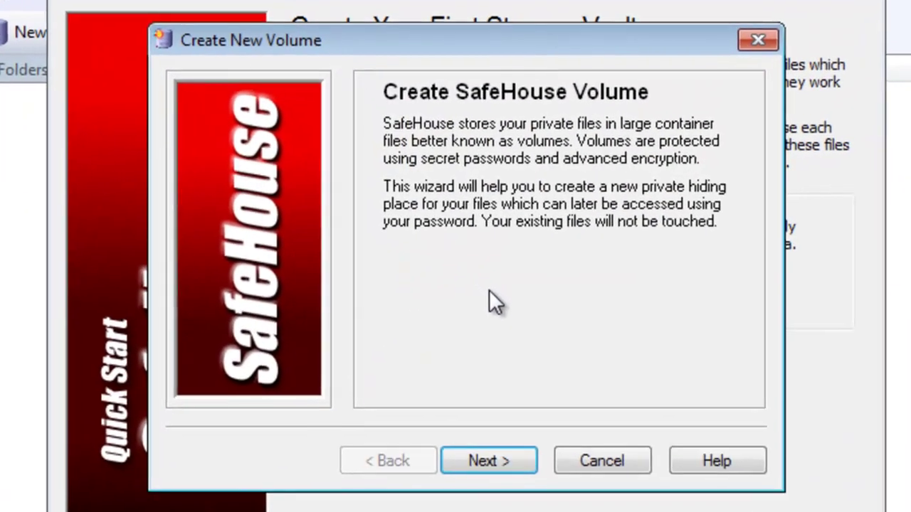
click(489, 466)
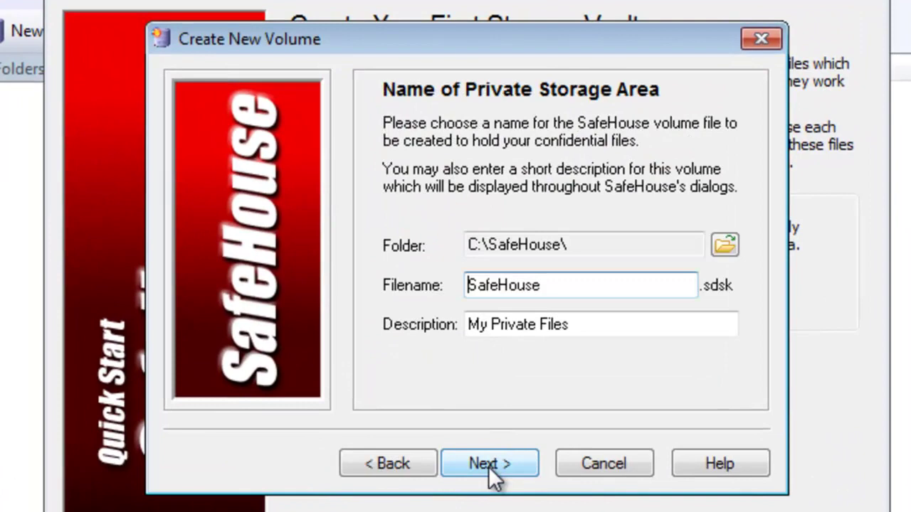
click(725, 245)
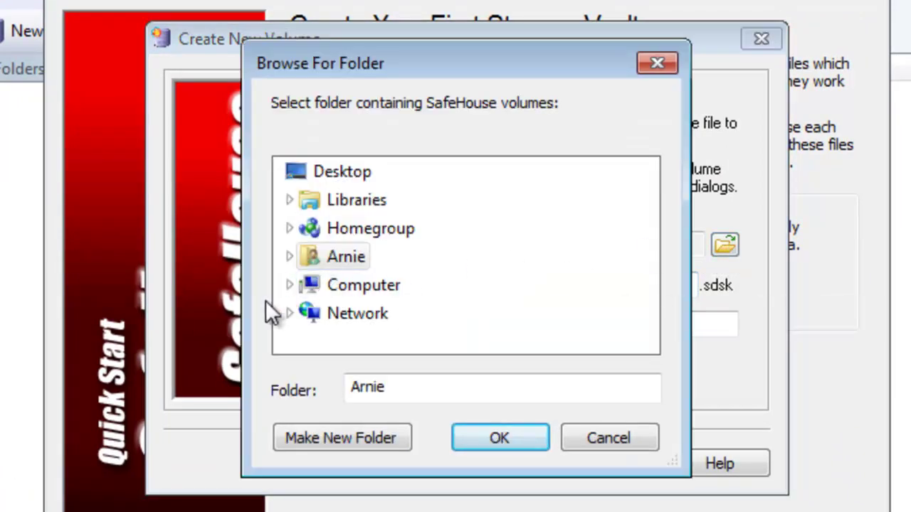
click(289, 285)
click(377, 284)
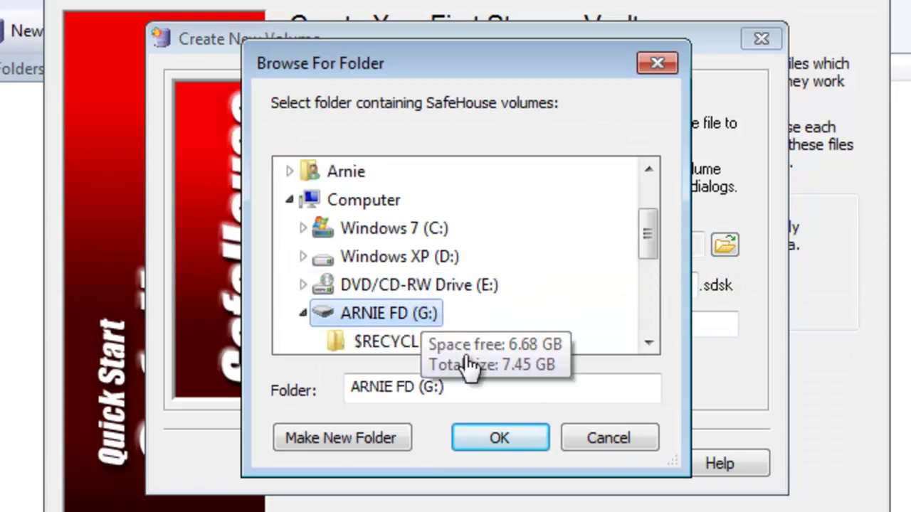
click(500, 439)
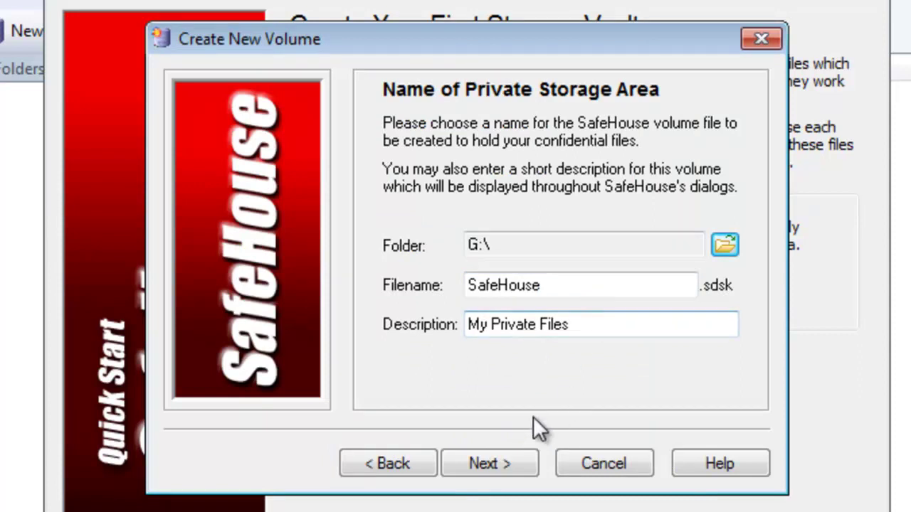
click(511, 464)
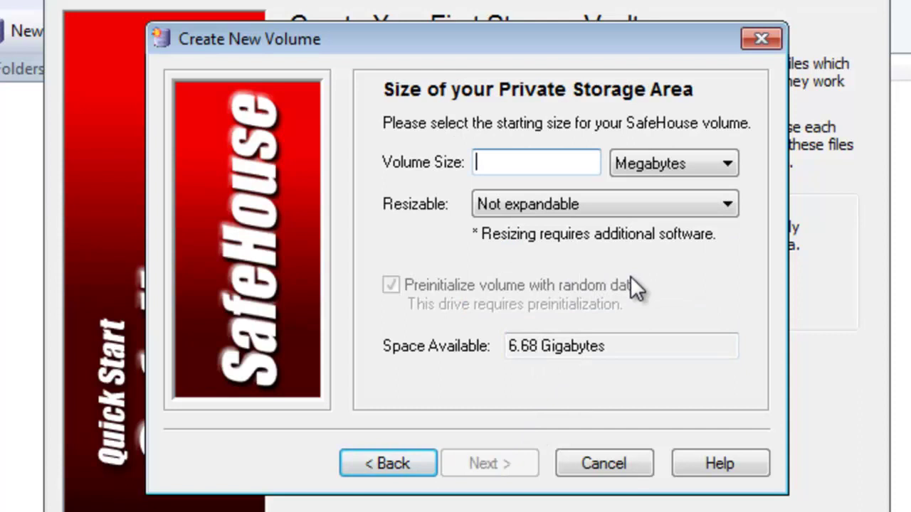
Step: Set the volume size to 1000 MB and keep it not expandable
text(1000)
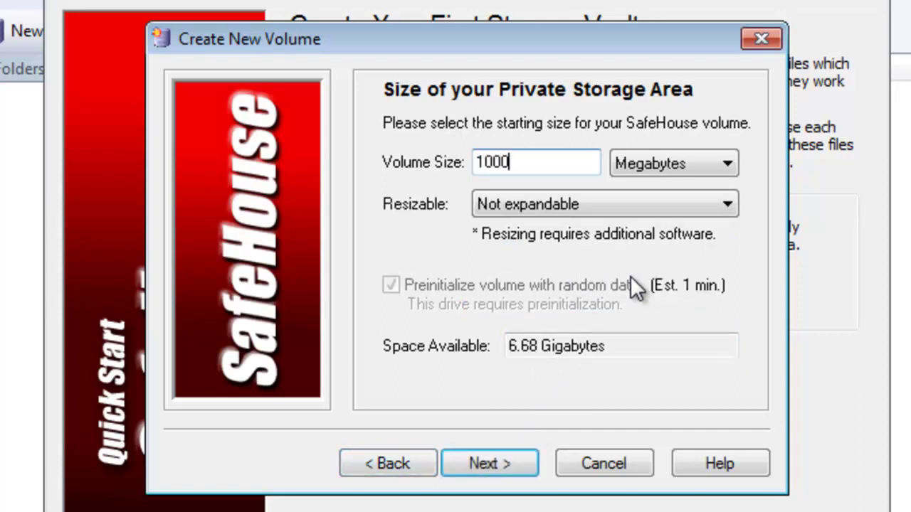
click(593, 200)
click(592, 199)
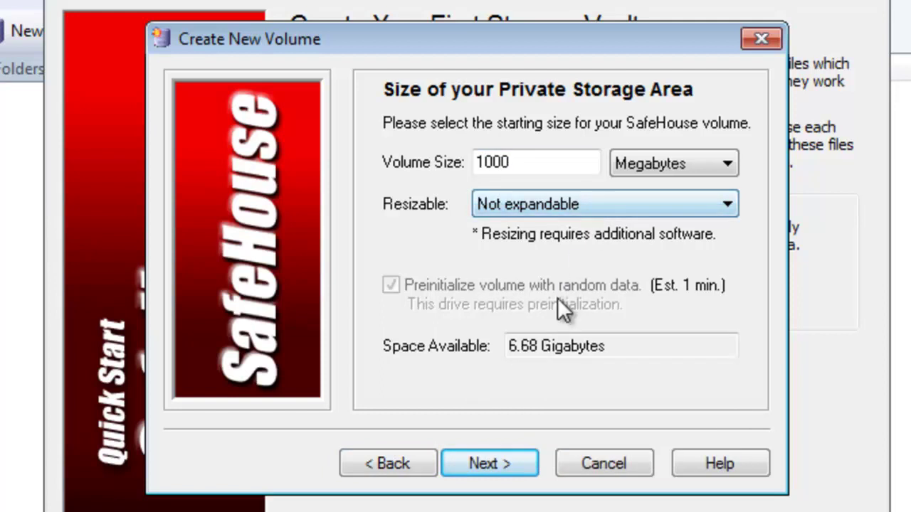
click(522, 458)
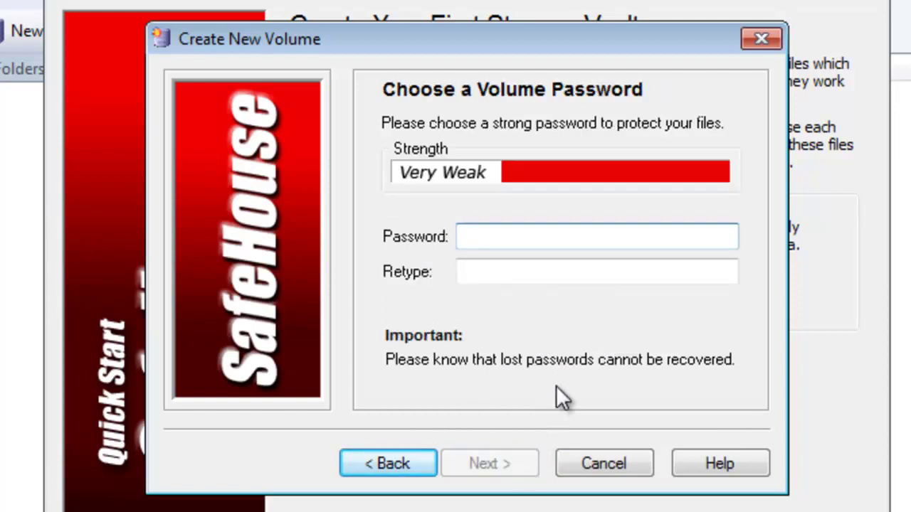
Step: Give the volume a password, confirm it, and create the 1000 MB volume on G:
text(•••••••••)
key(Tab)
text(•••••••••)
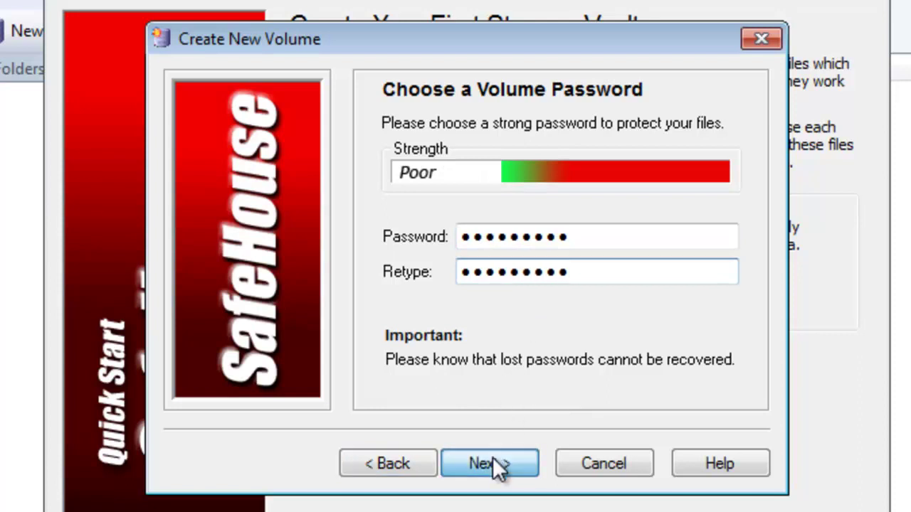
click(492, 461)
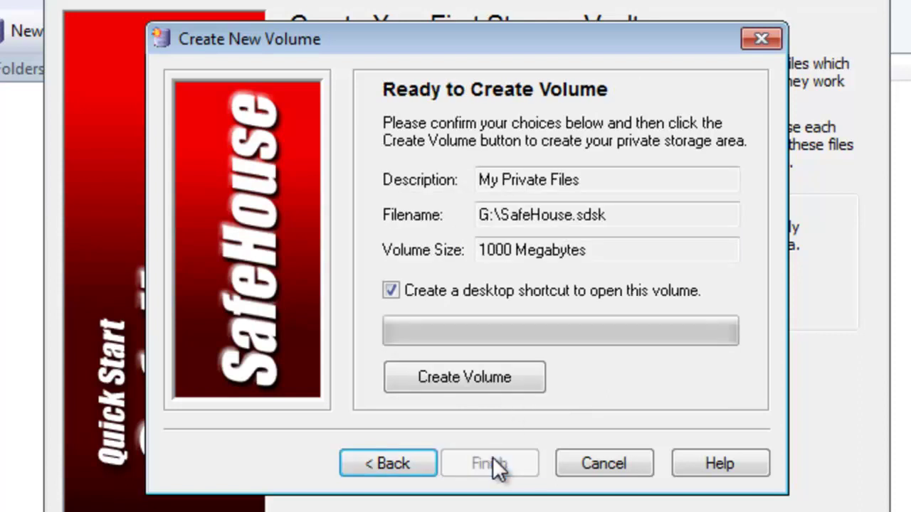
click(522, 376)
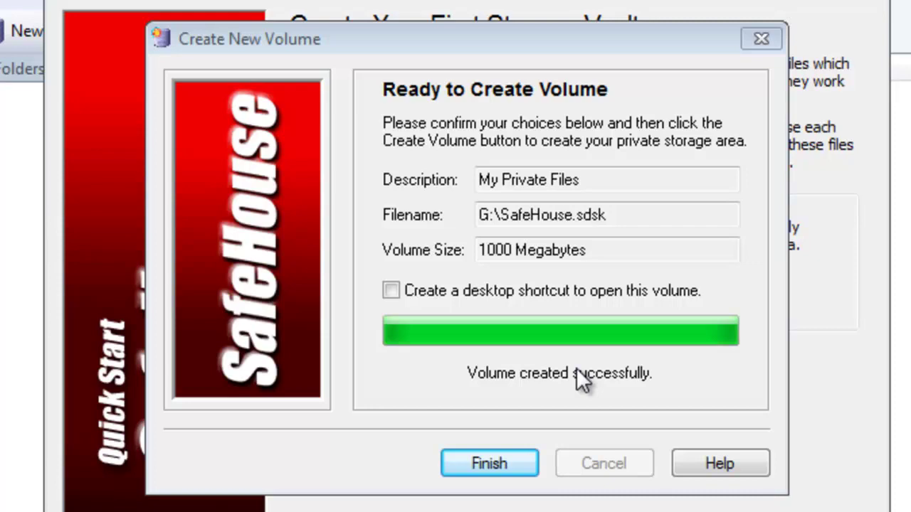
click(502, 466)
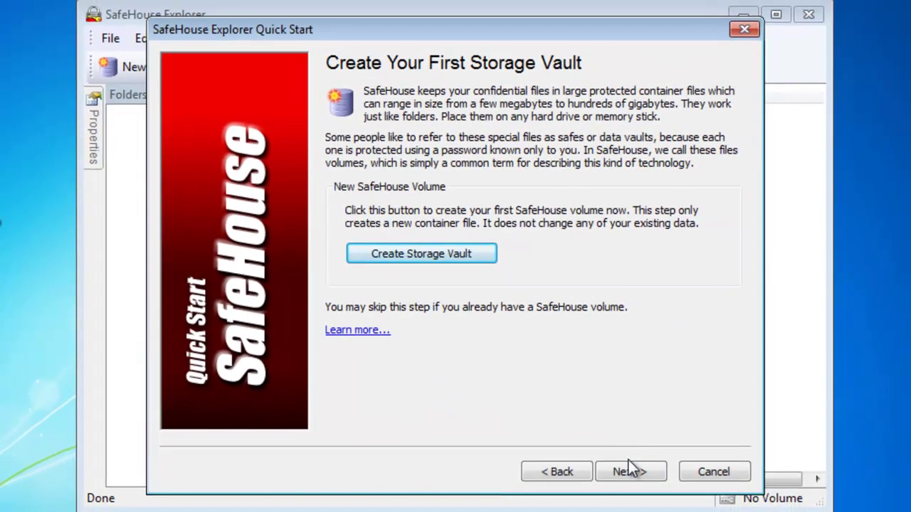
Step: Complete the Quick Start wizard so the empty SAFEHOUSE (F:) volume opens
click(630, 472)
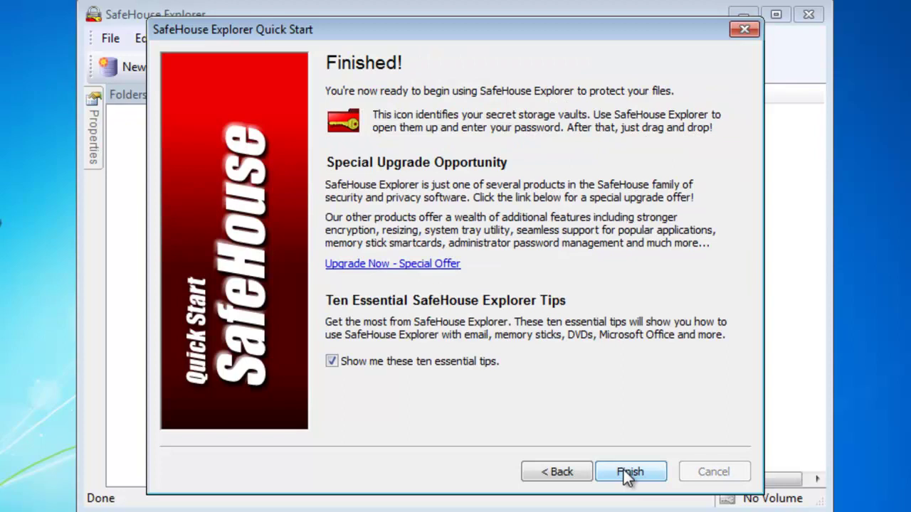
click(485, 364)
click(613, 470)
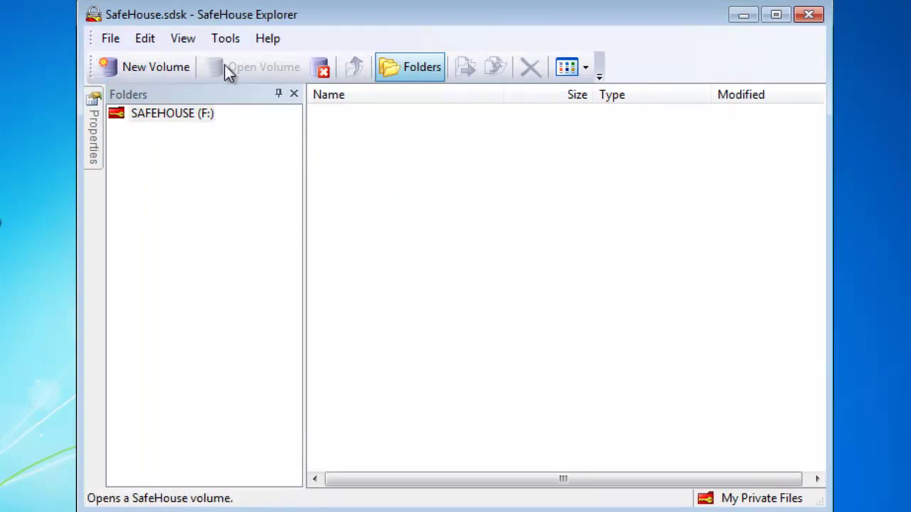
Step: Close the volume, build G:\SafeHouseVolume.exe via Tools > Make Self-Extracting Volume, then exit SafeHouse Explorer
click(320, 69)
click(230, 37)
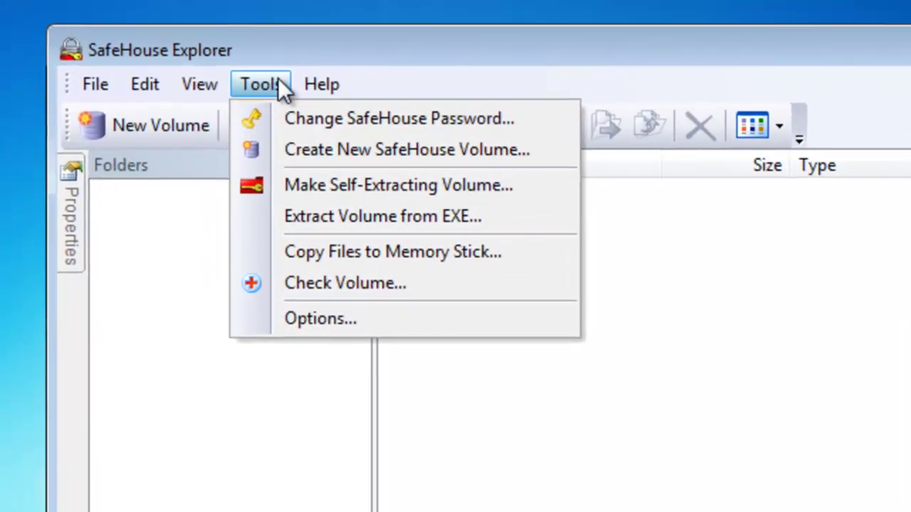
mouse_move(267, 39)
click(427, 82)
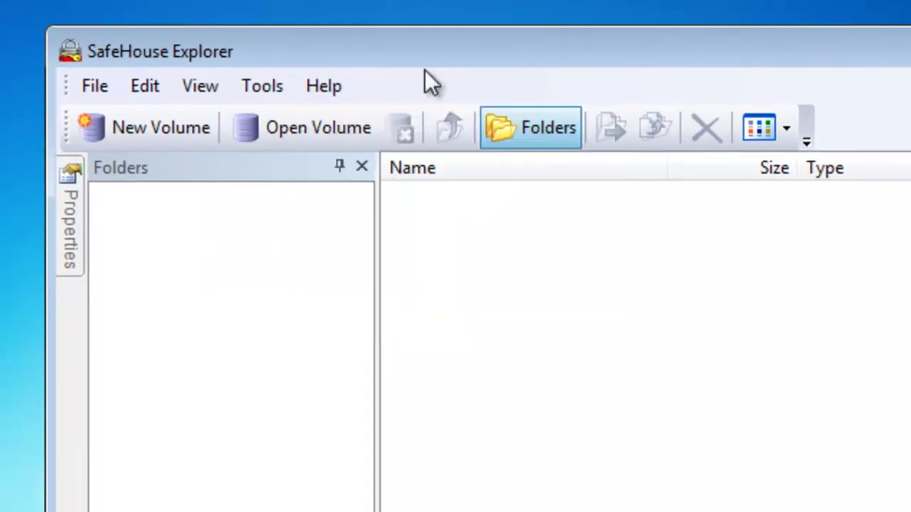
click(268, 89)
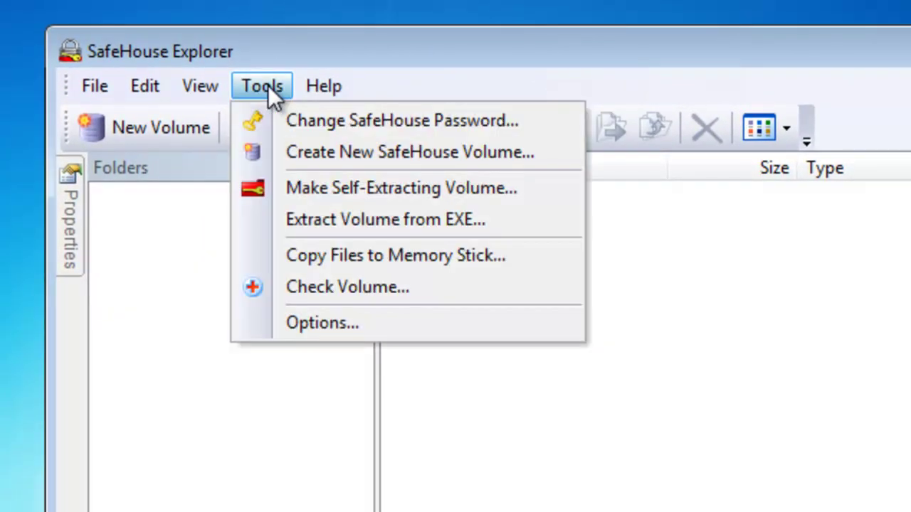
click(319, 189)
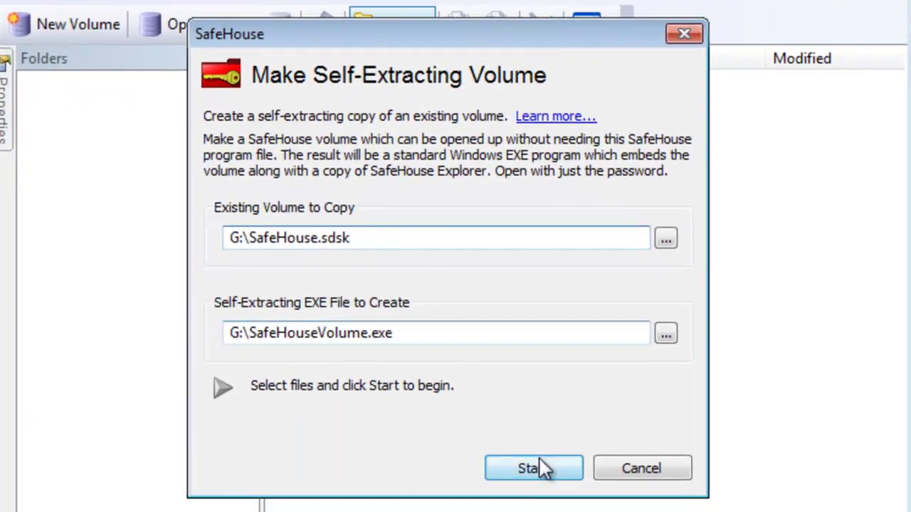
click(539, 461)
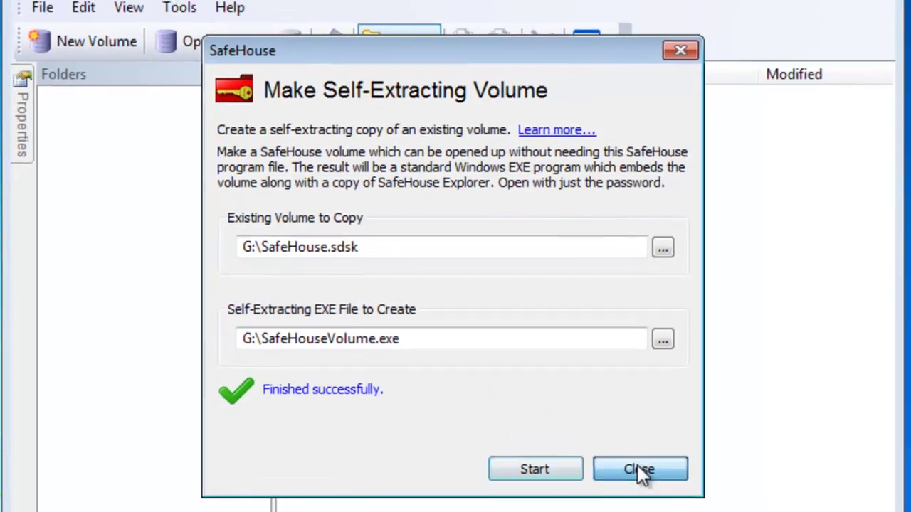
click(639, 467)
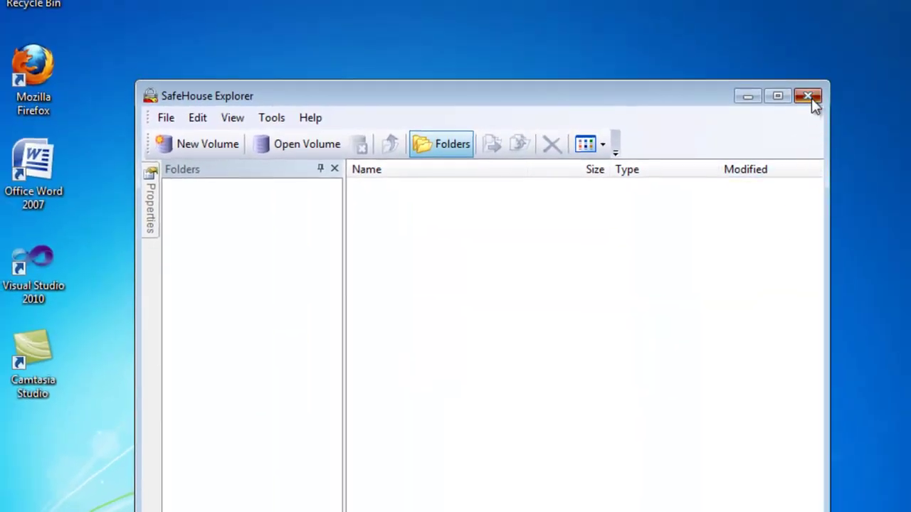
click(816, 81)
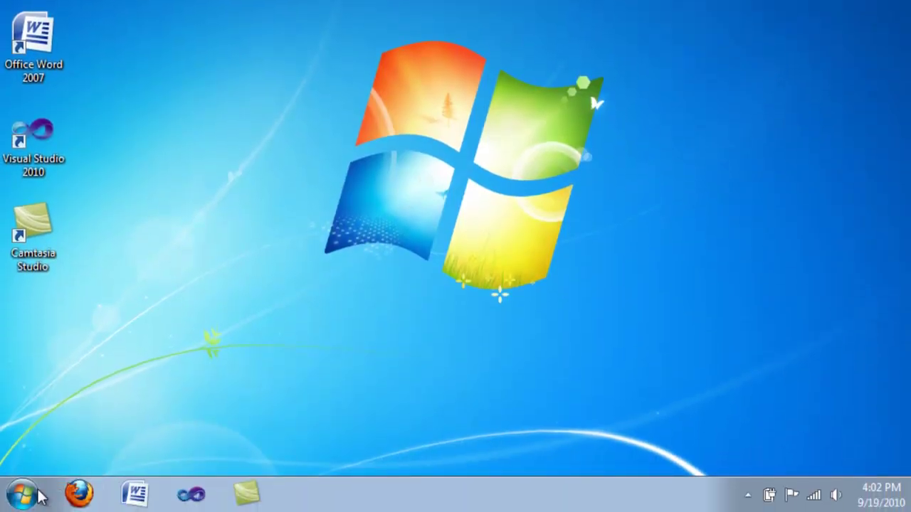
Step: Run SafeHouseVolume.exe from ARNIE FD (G:) and unlock it with the volume password
click(21, 494)
click(298, 288)
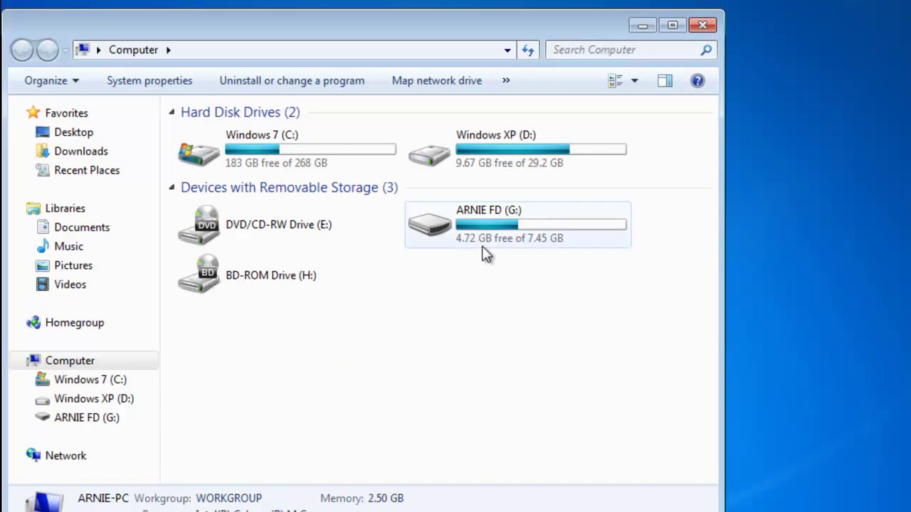
double_click(485, 248)
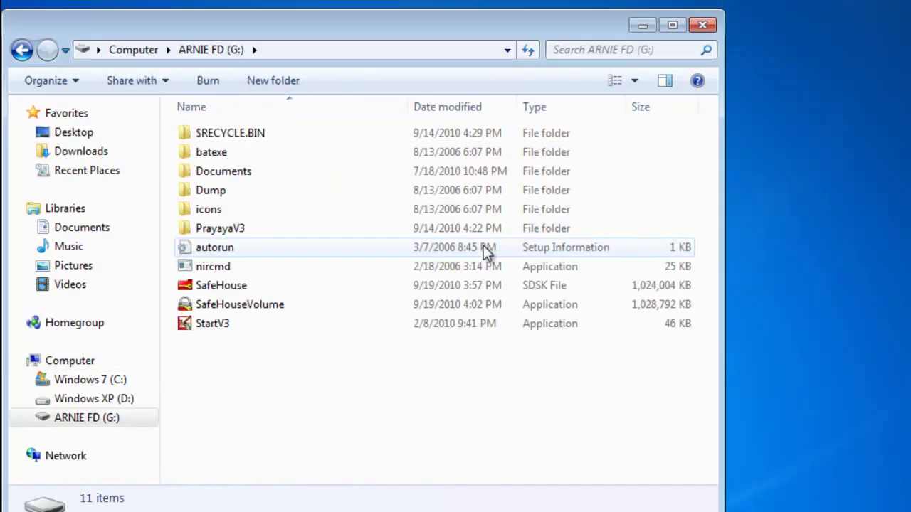
double_click(430, 304)
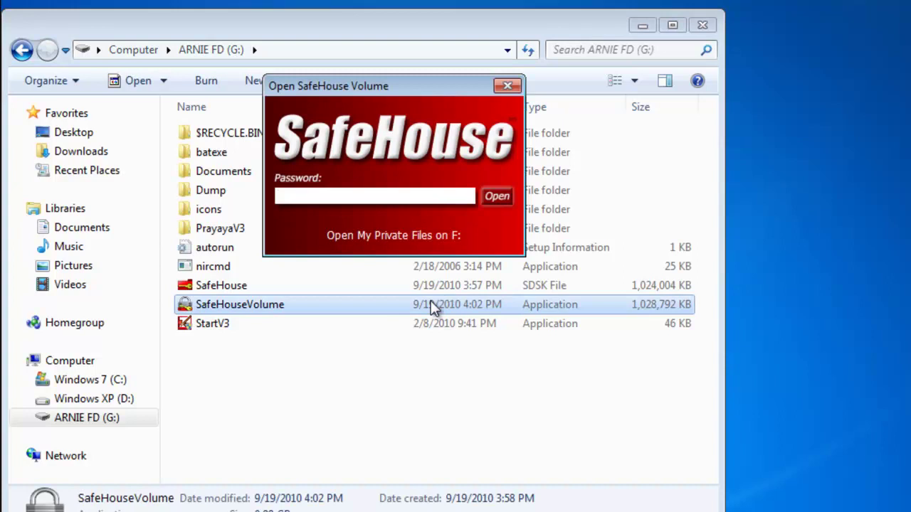
text(*********)
click(496, 197)
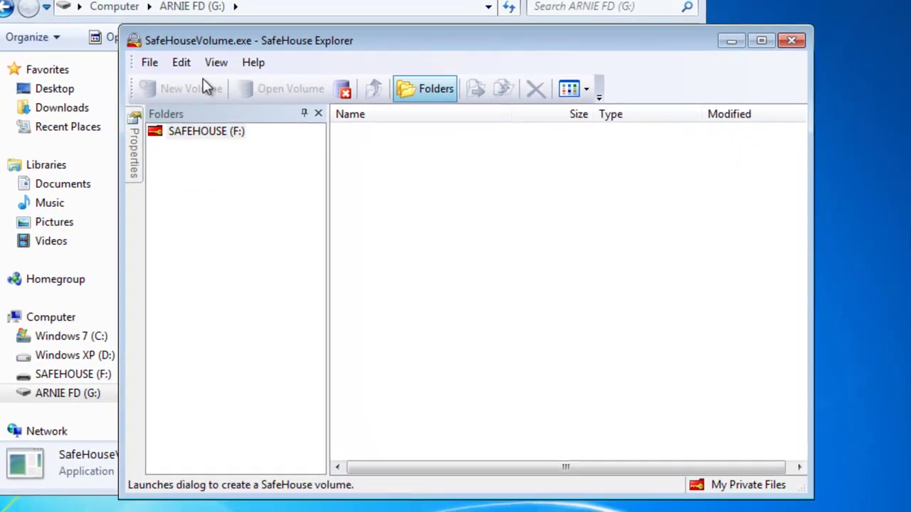
Step: Create a folder named testfolder via File > New Folder in SAFEHOUSE (F:) and open it
click(150, 63)
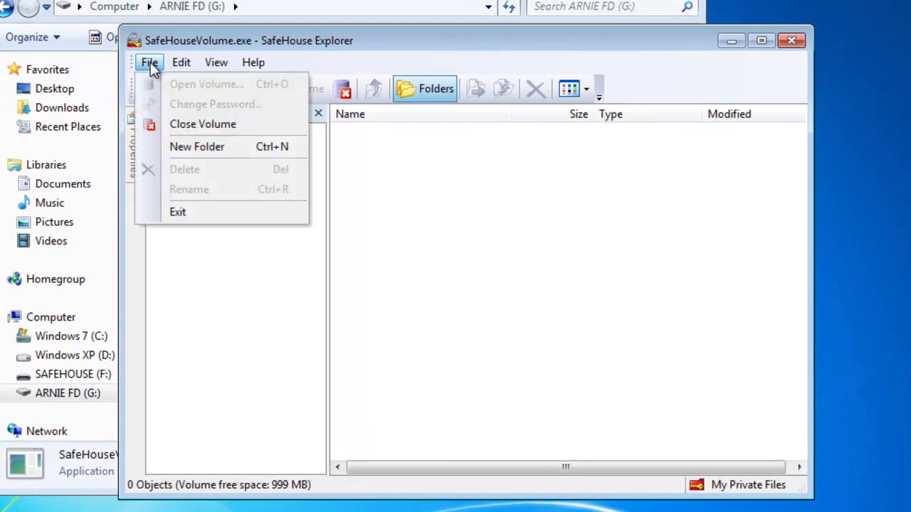
click(150, 61)
click(150, 61)
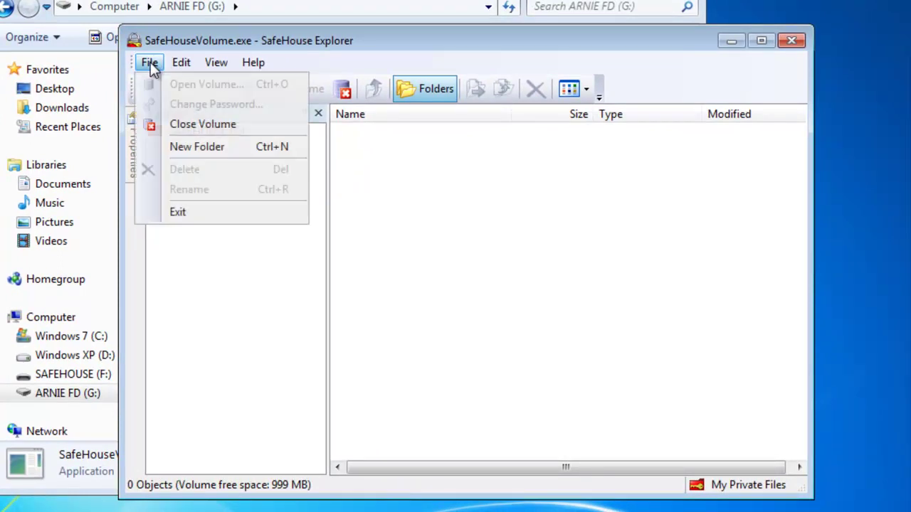
click(182, 123)
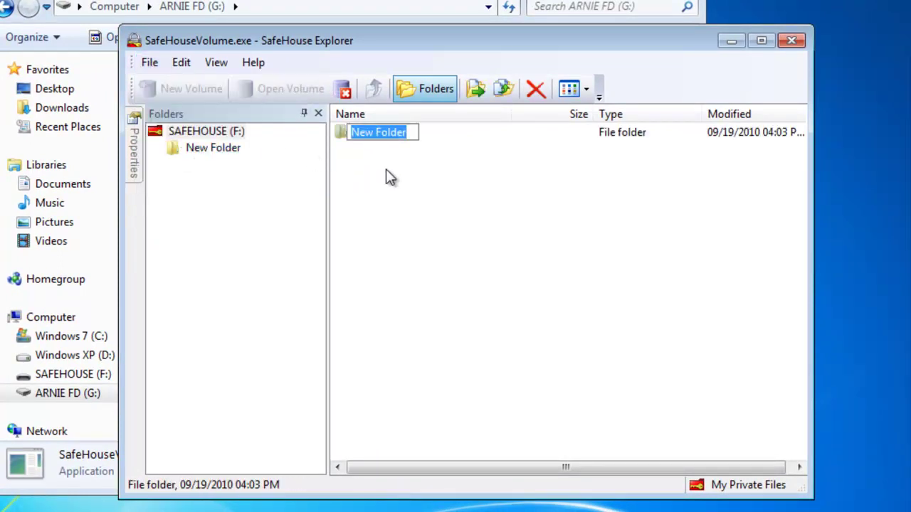
text(test)
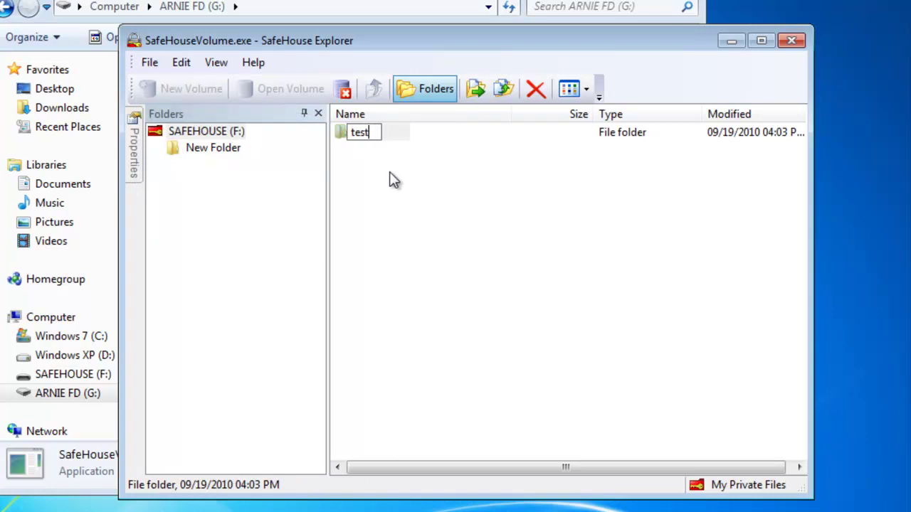
text(folder)
click(393, 180)
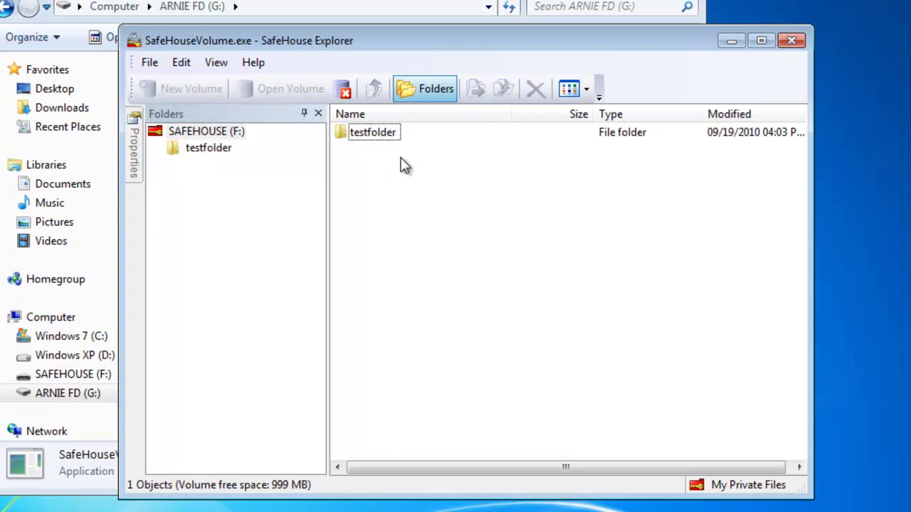
double_click(393, 140)
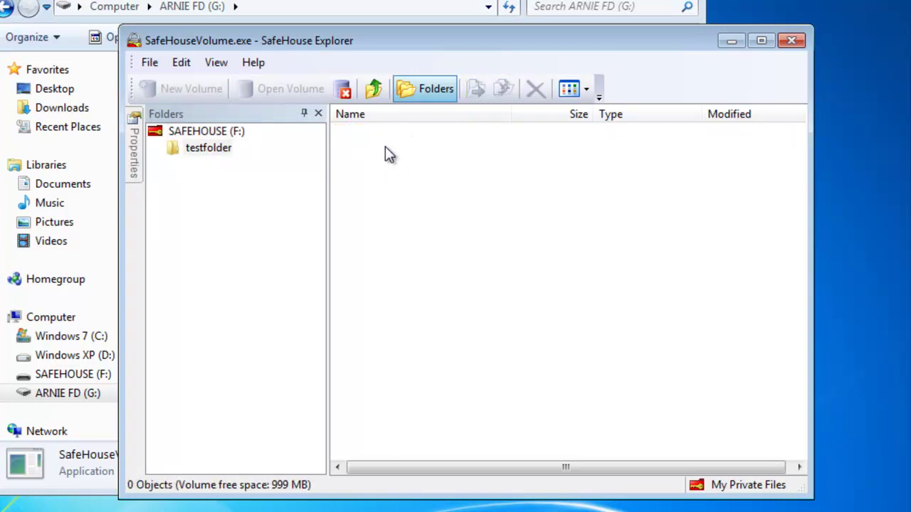
key(super)
Step: Drag index from Documents\The Hacker's Journal\TheHackersJournal into testfolder as index.html
click(289, 229)
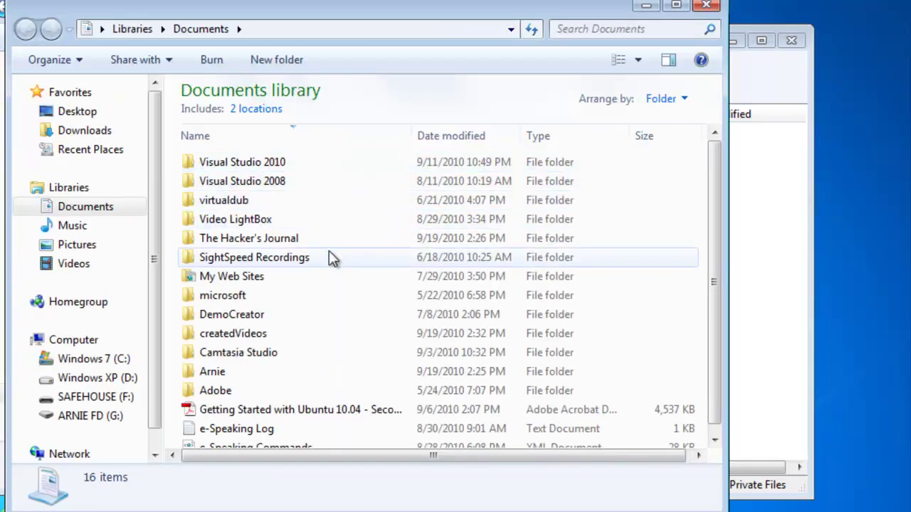
double_click(326, 238)
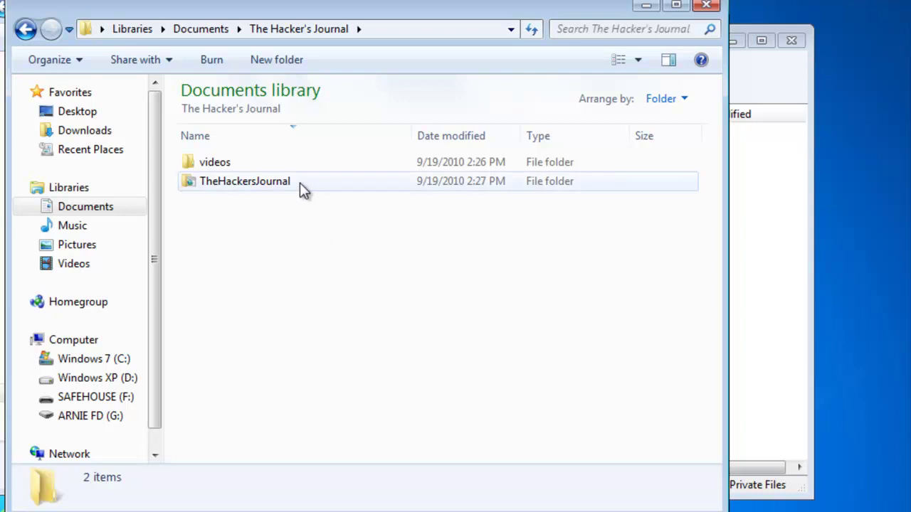
double_click(300, 184)
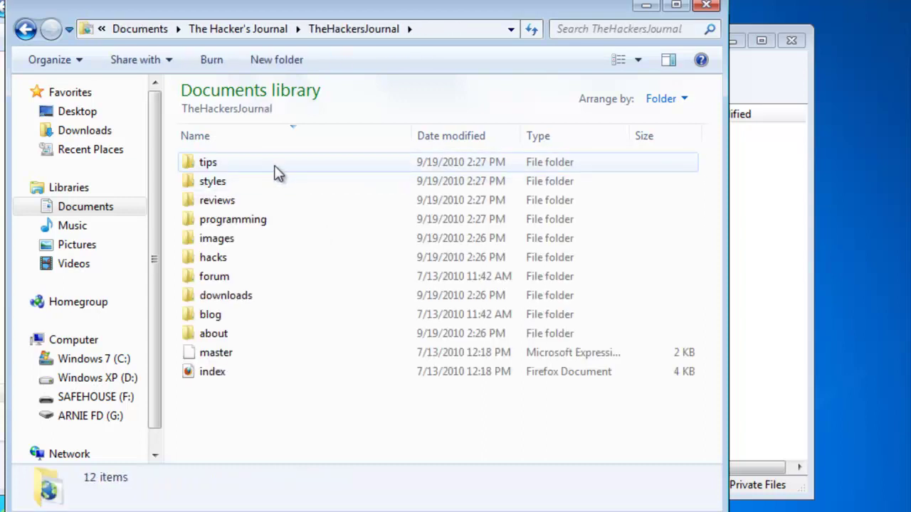
click(221, 375)
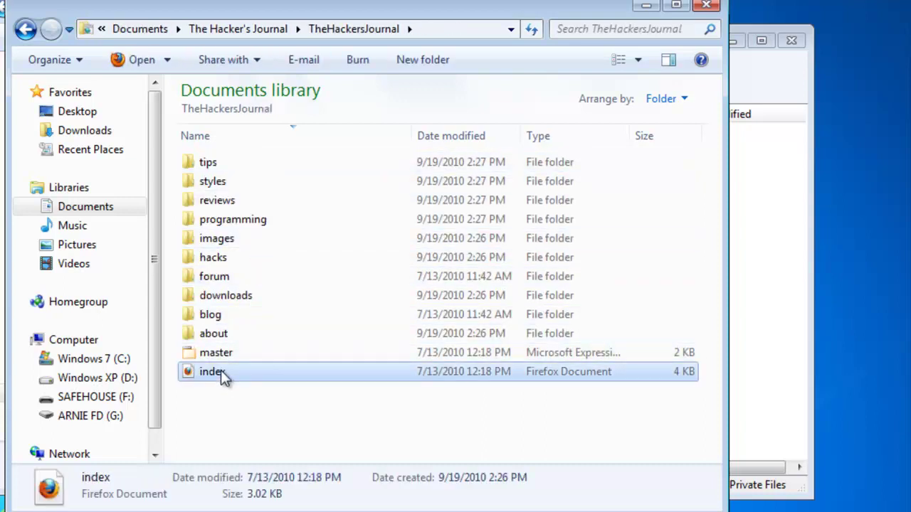
drag(234, 370, 759, 310)
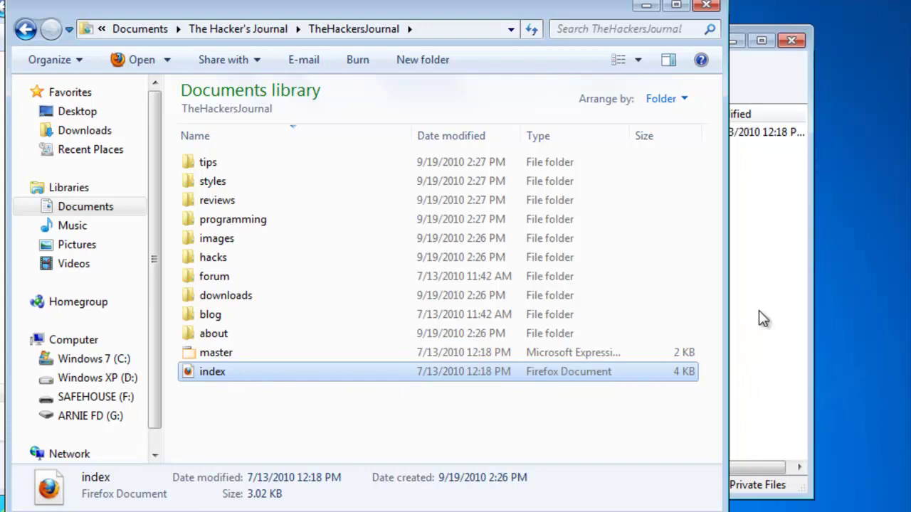
click(397, 135)
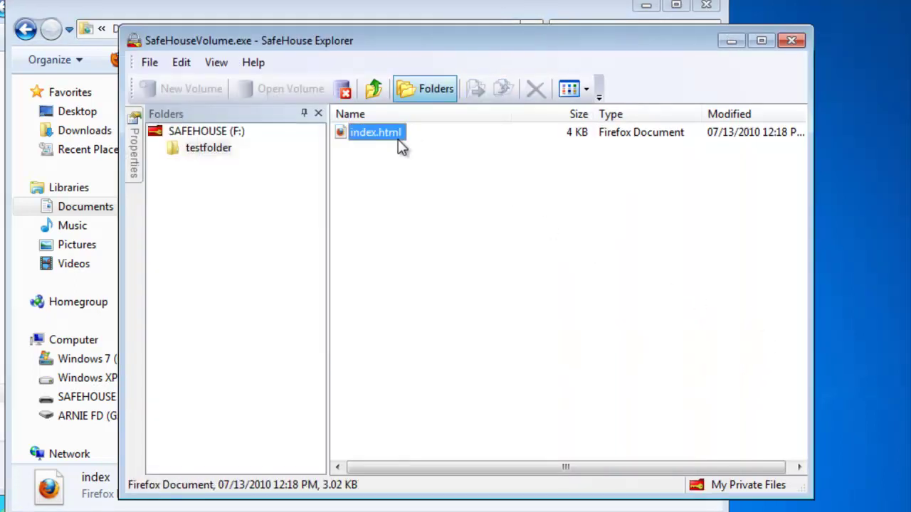
Step: Close the SAFEHOUSE (F:) volume with the Close Volume toolbar button
click(344, 90)
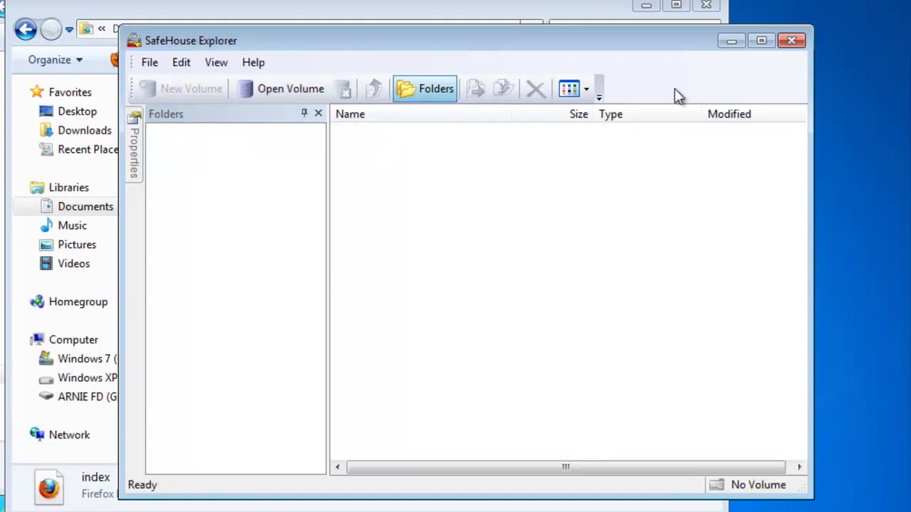